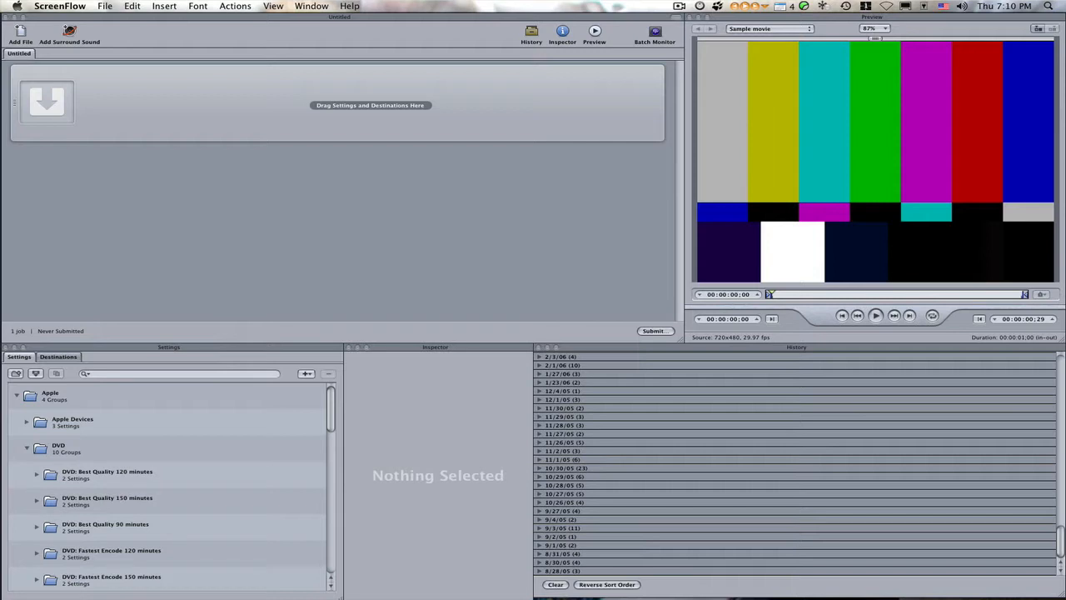
Add SilenceIsAVirture.mov to the job and apply the DVD: Best Quality 120 minutes settings group to it.
left_click_drag(489, 110, 165, 120)
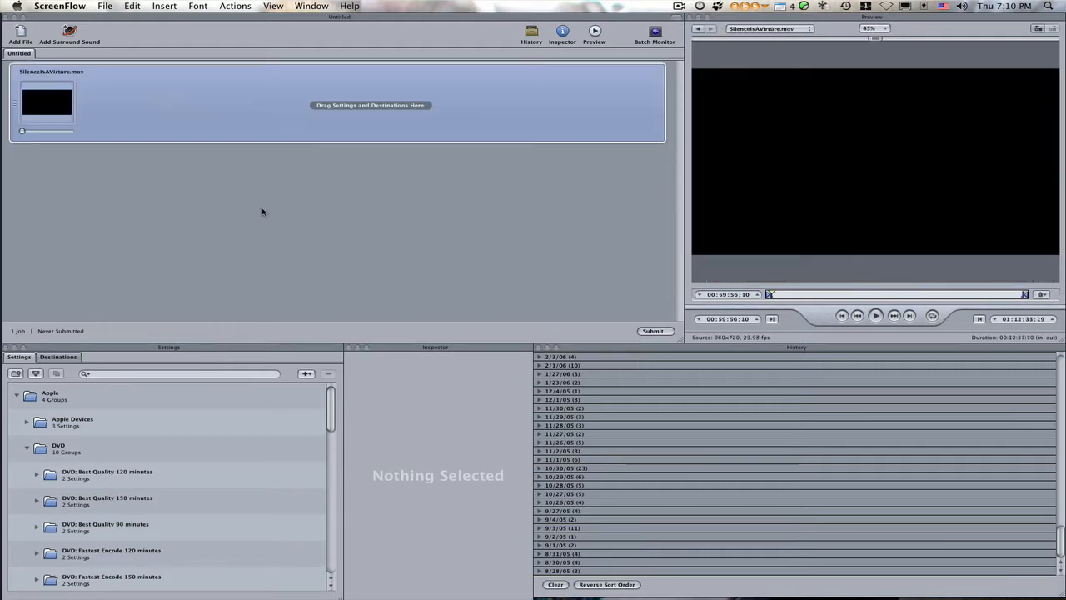
left_click(163, 89)
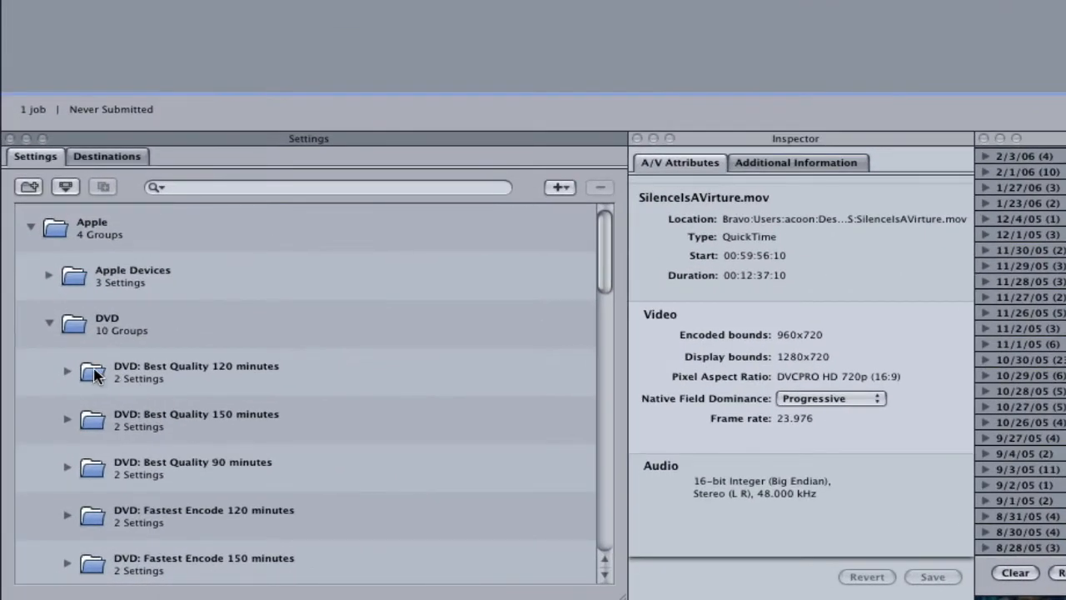
left_click_drag(97, 375, 333, 0)
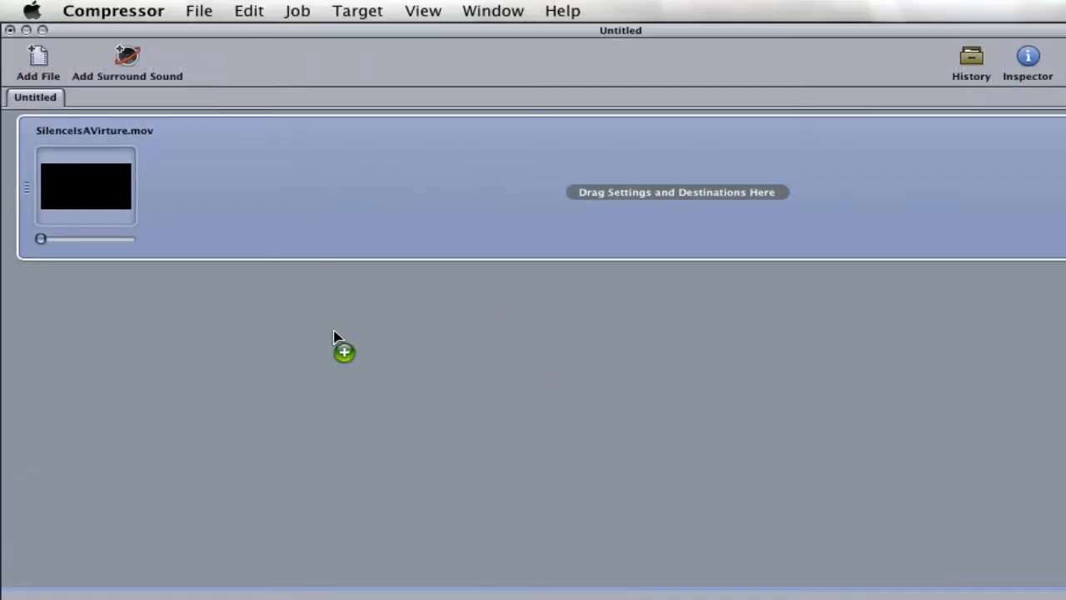
left_click_drag(333, 336, 333, 338)
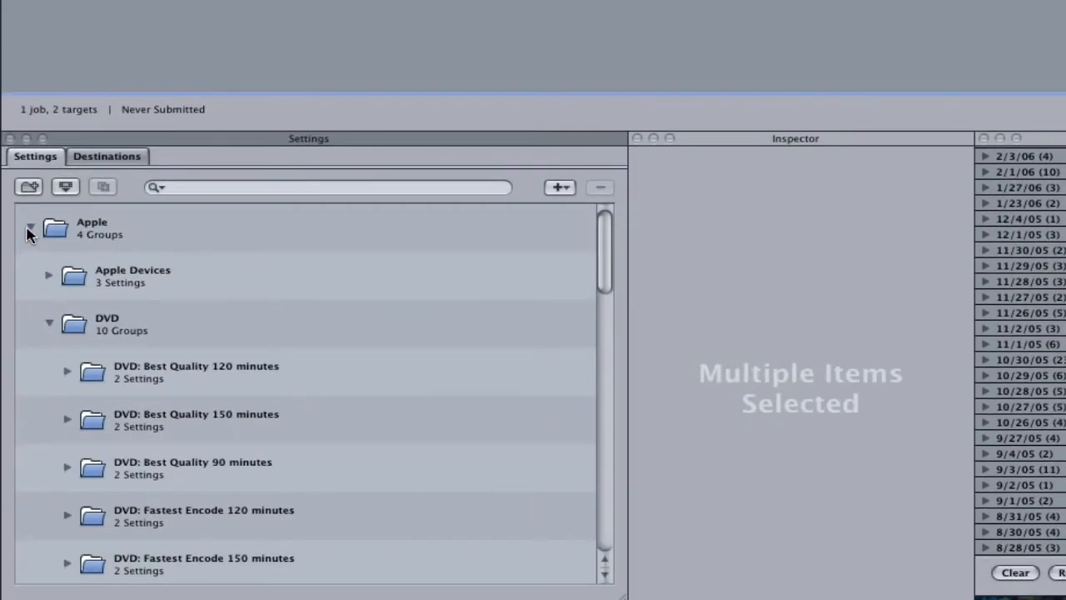
left_click(28, 230)
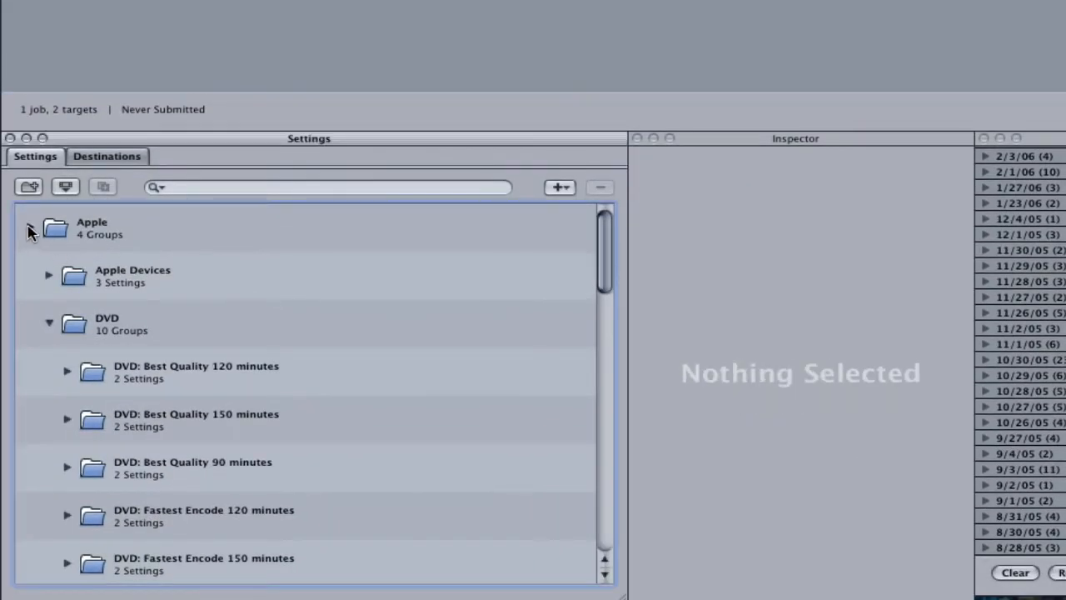
left_click(29, 228)
left_click(29, 229)
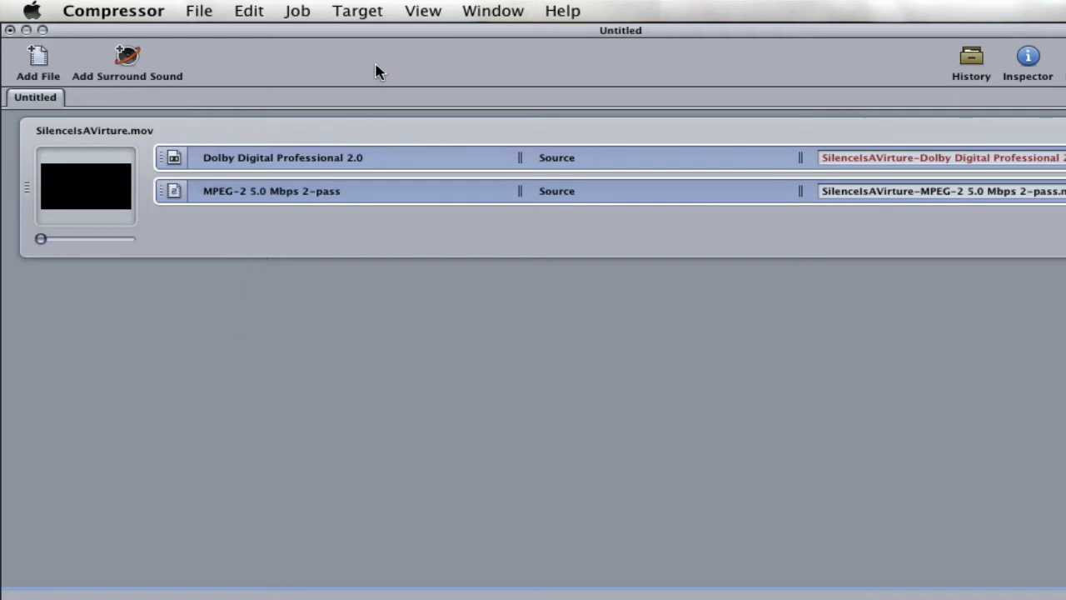
Review the encoder settings of the MPEG-2 5.0 Mbps 2-pass target, including its Video Format options and Quality settings.
left_click(289, 222)
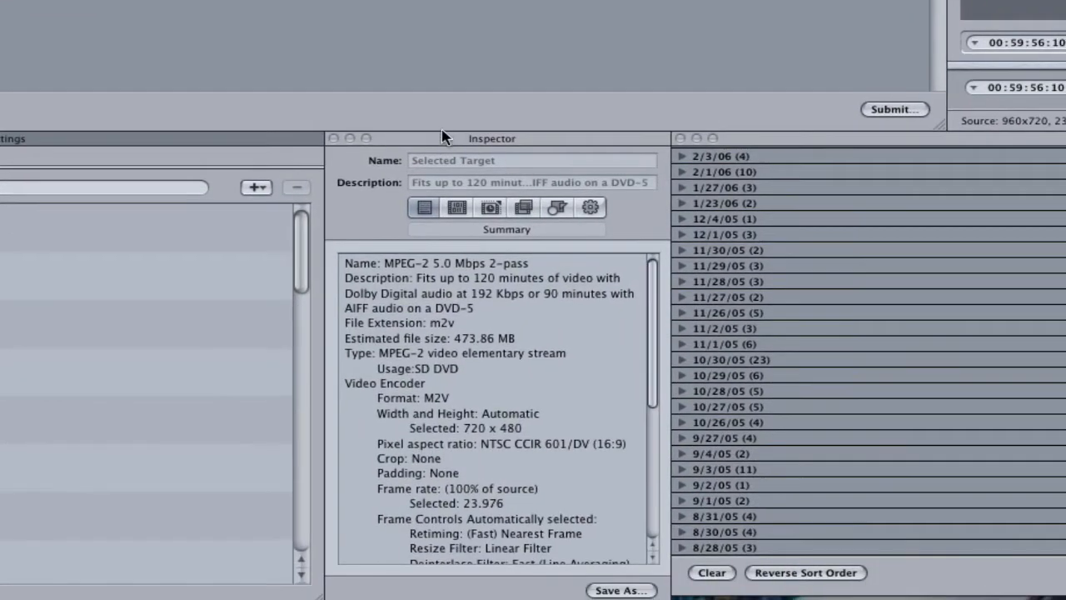
left_click(443, 137)
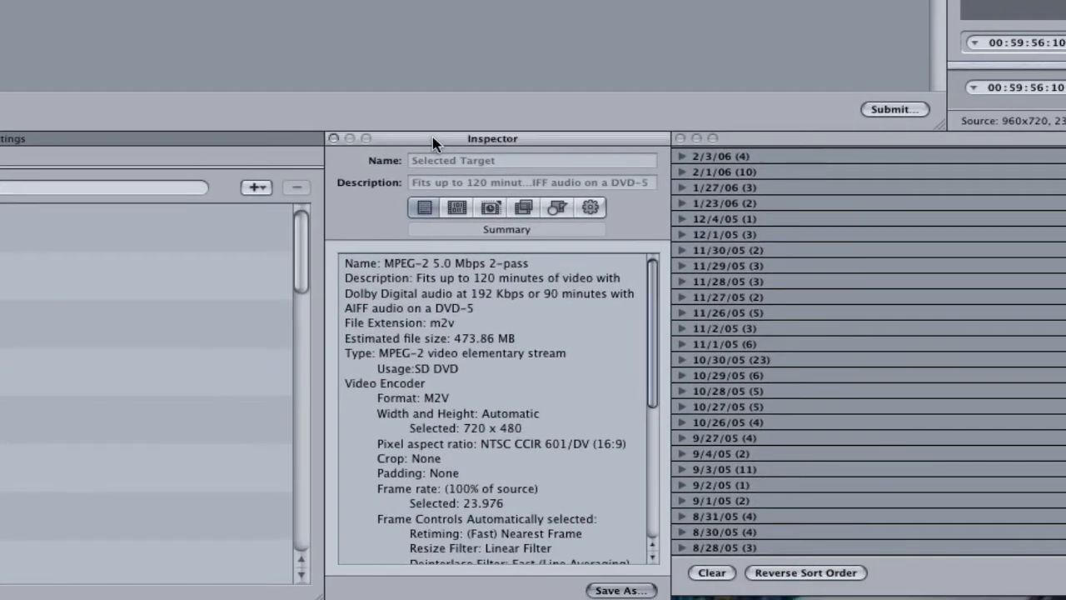
left_click(458, 208)
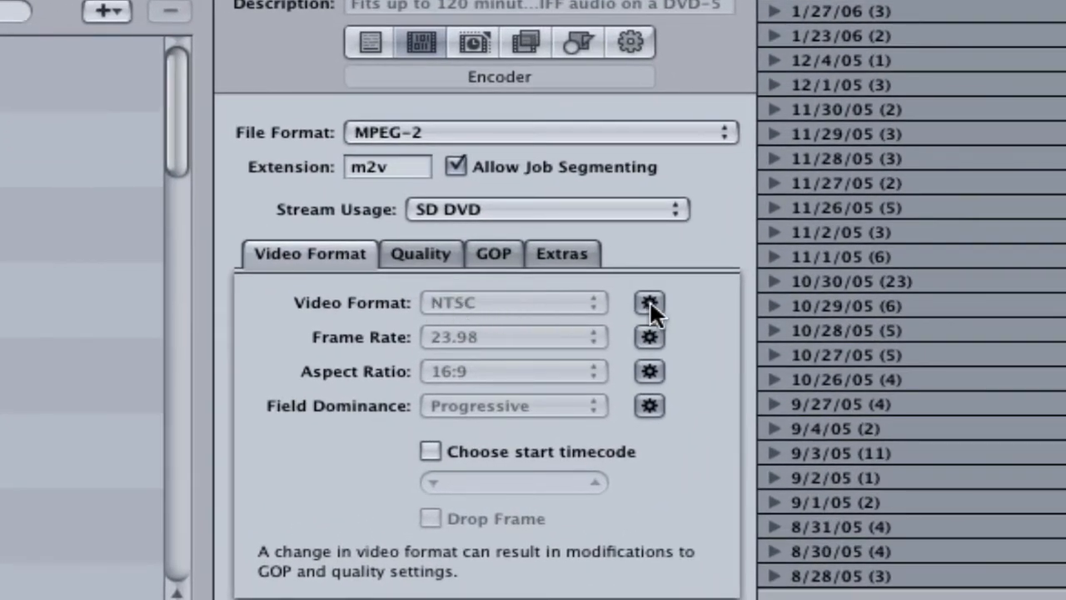
left_click(650, 304)
left_click(505, 304)
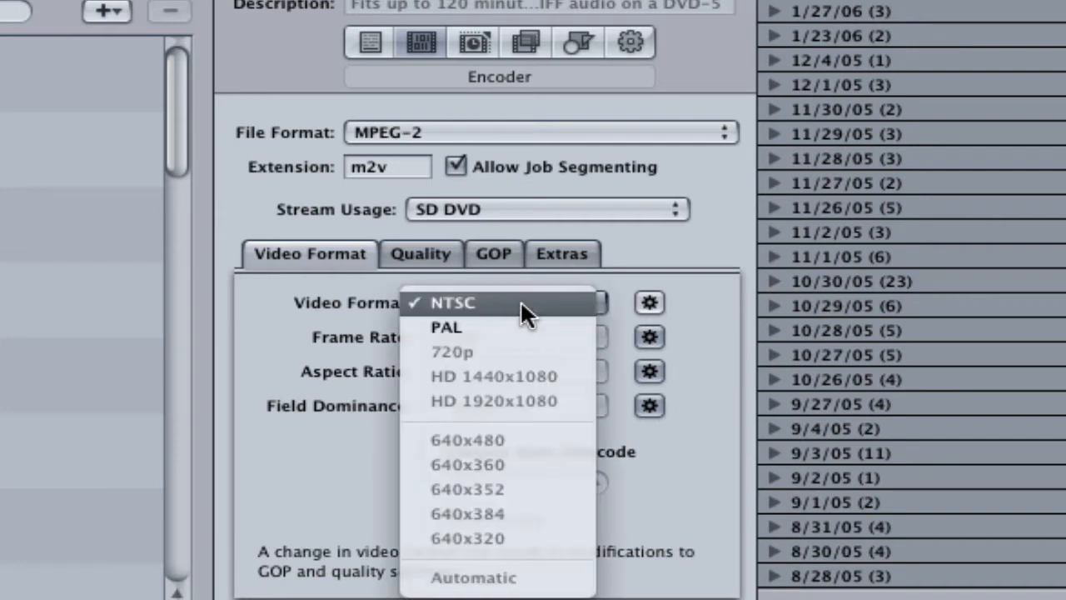
left_click(564, 305)
left_click(646, 303)
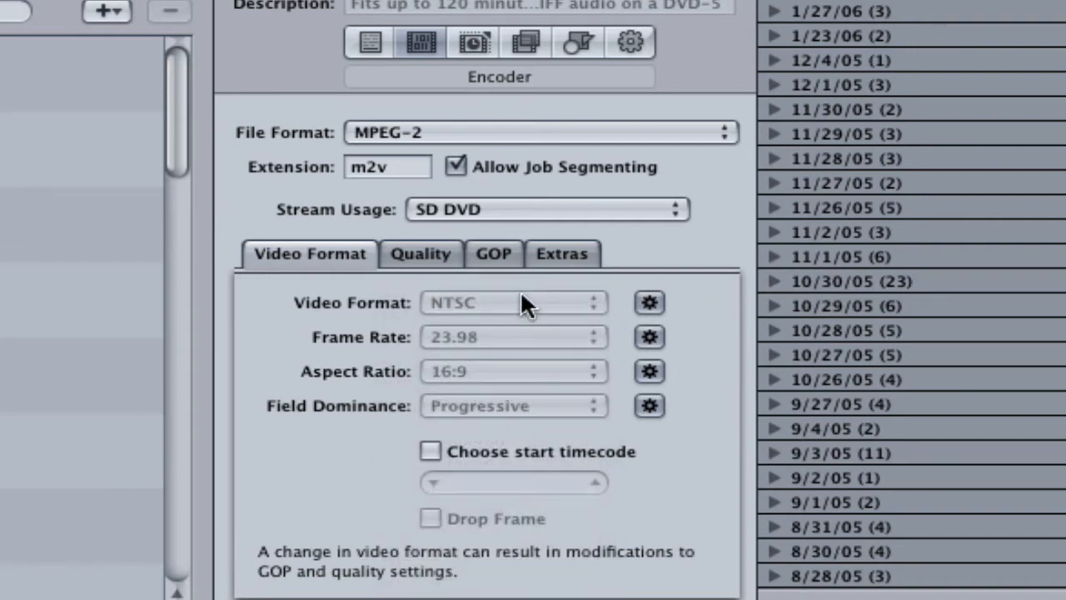
left_click(425, 255)
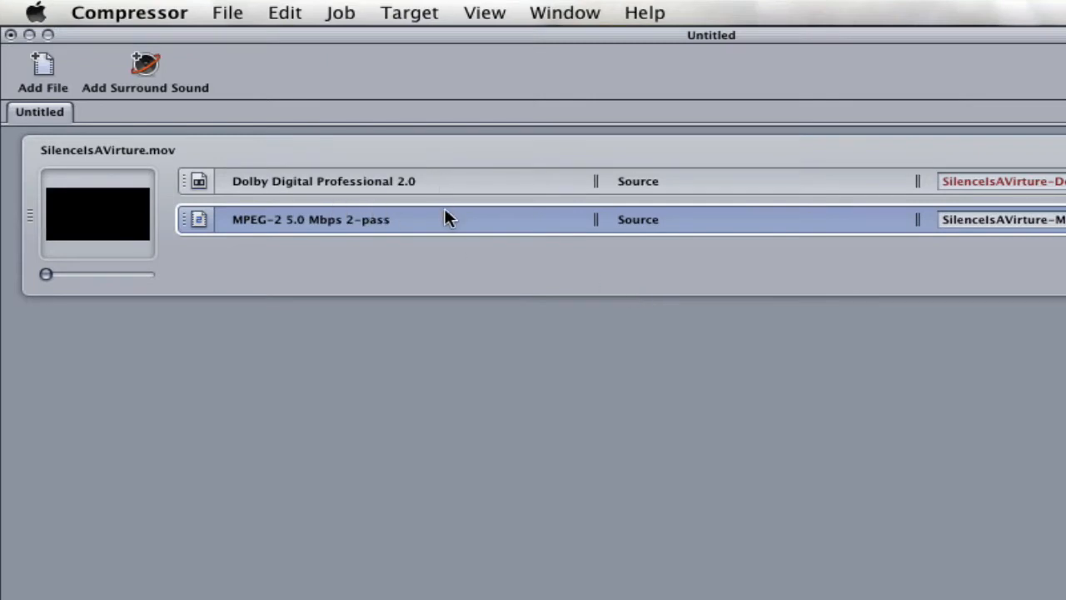
Submit the SilenceIsAVirture batch with its Dolby Digital and MPEG-2 targets to This Computer at High priority.
left_click(653, 190)
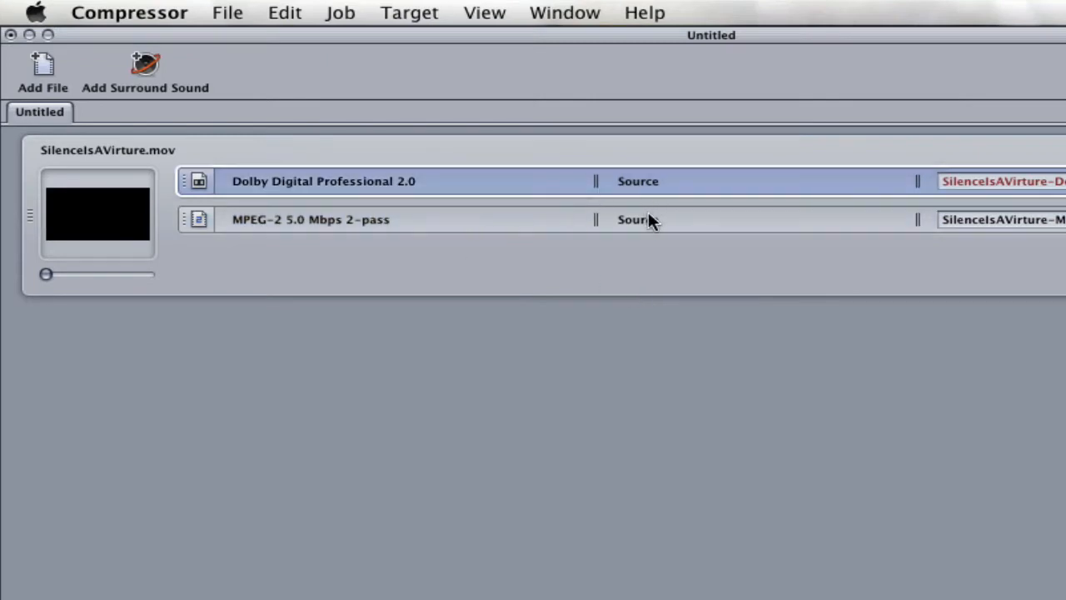
left_click(648, 213)
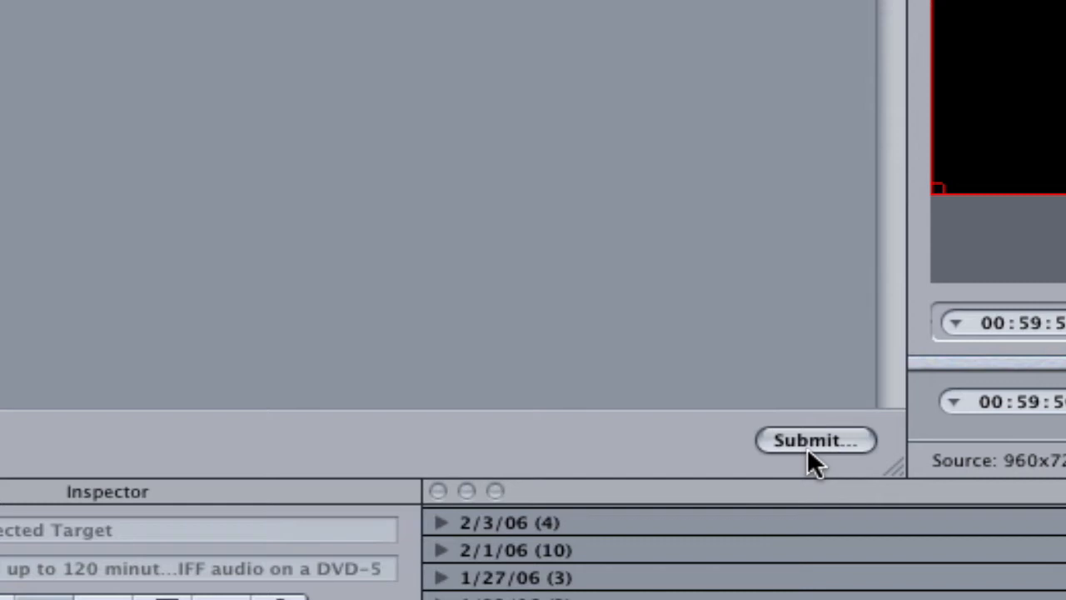
left_click(815, 440)
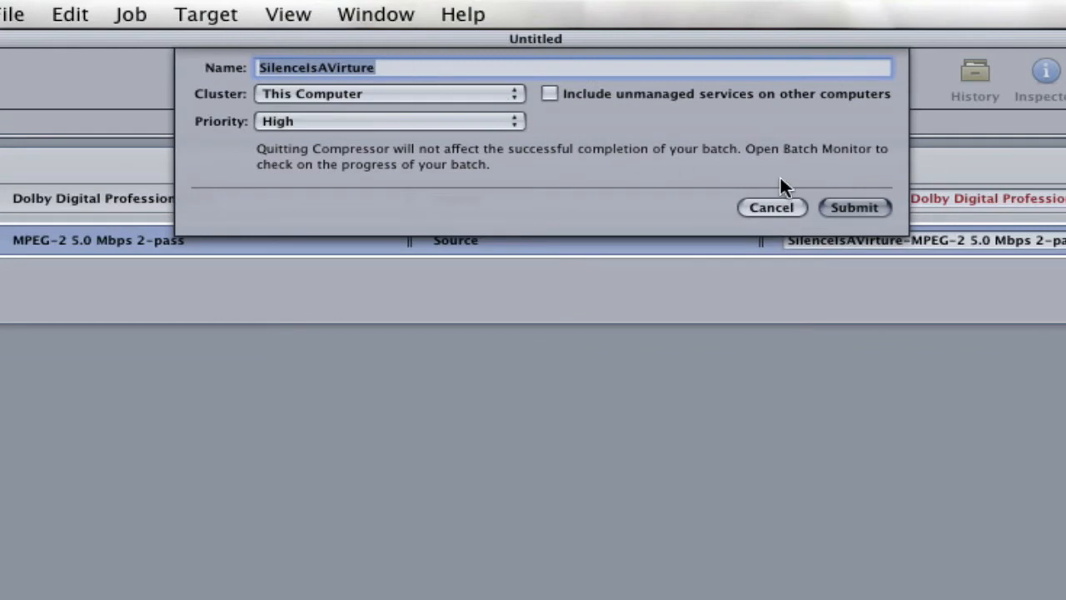
left_click(865, 209)
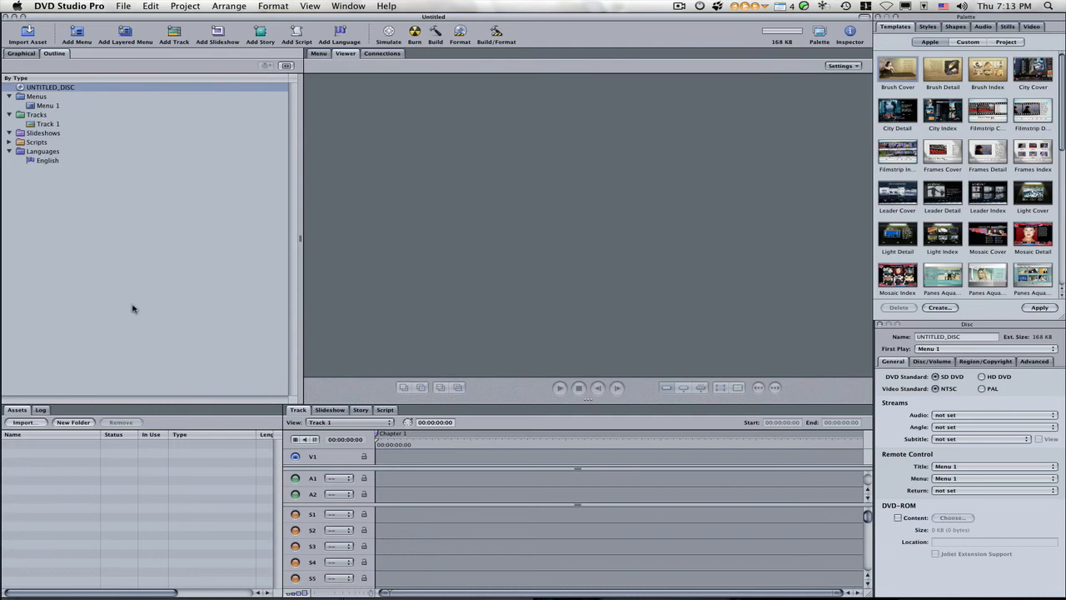
In DVD Studio Pro, import the Crumley Dolby Digital .ac3 and MPEG-2 .m2v files and place both at the start of Track 1.
left_click(23, 423)
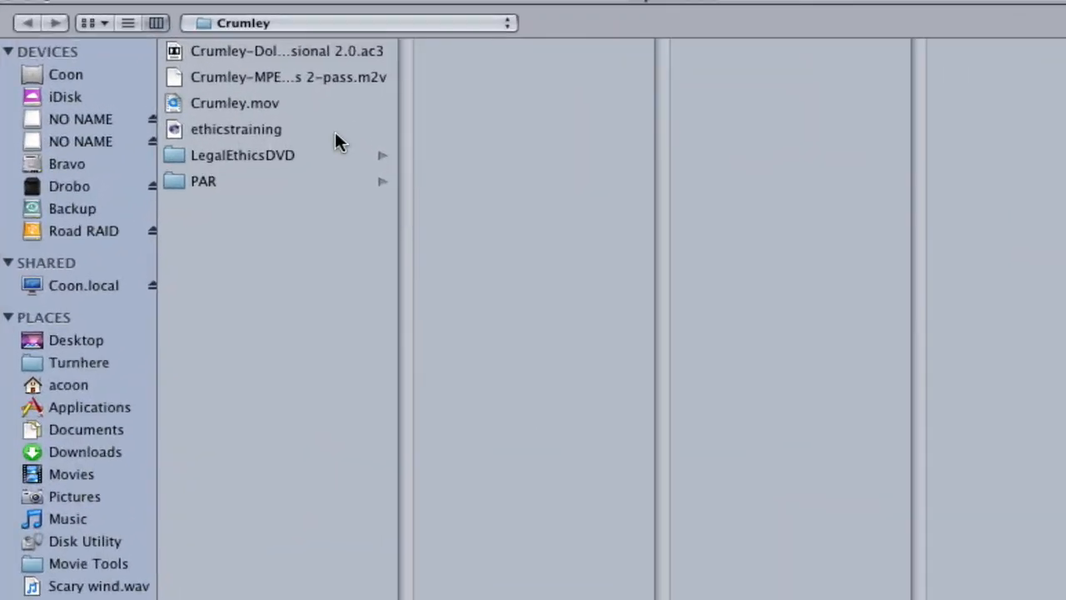
left_click(240, 79)
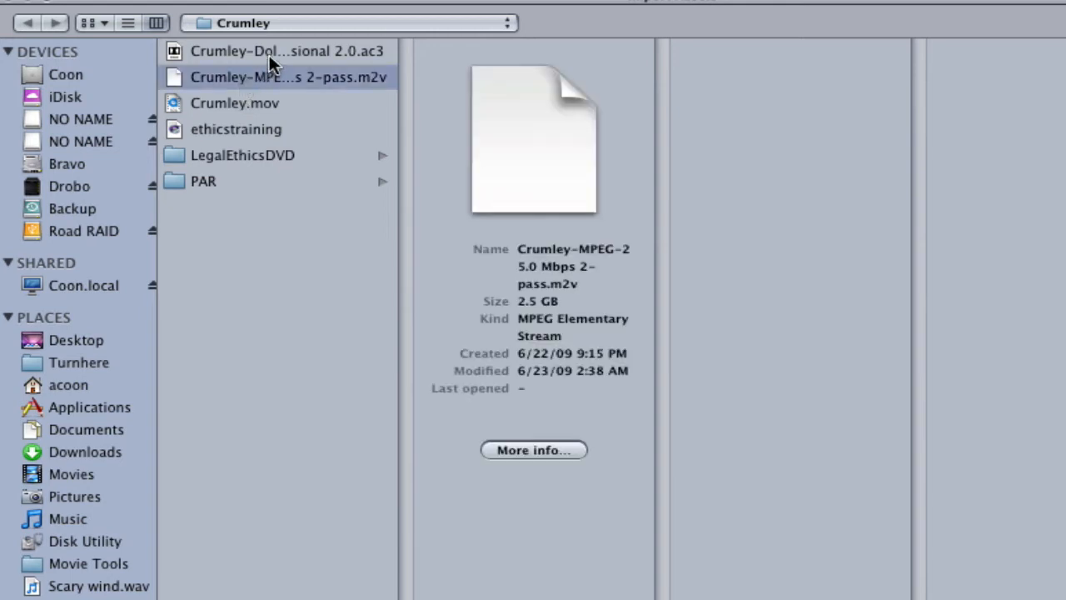
left_click(277, 54, "shift")
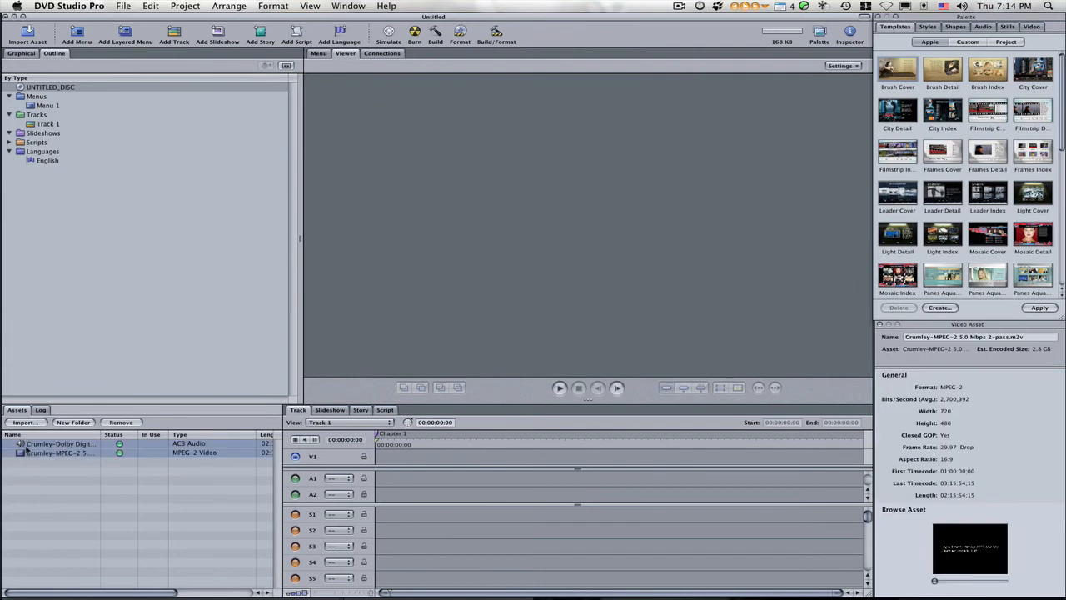
left_click_drag(383, 464, 384, 463)
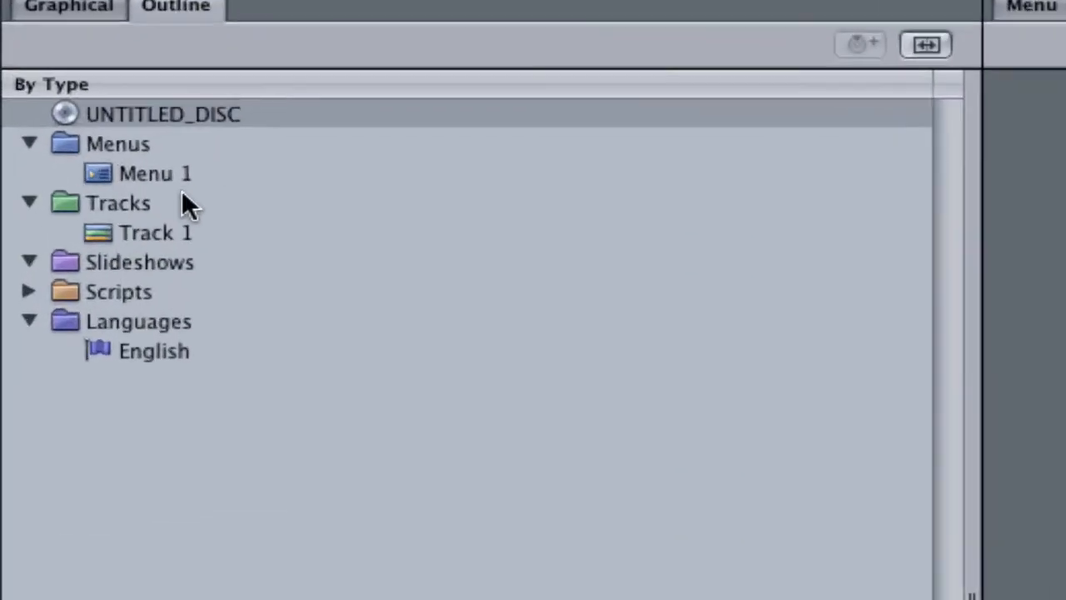
Set the display mode of Track 1 to 16:9 Letterbox.
left_click(107, 236)
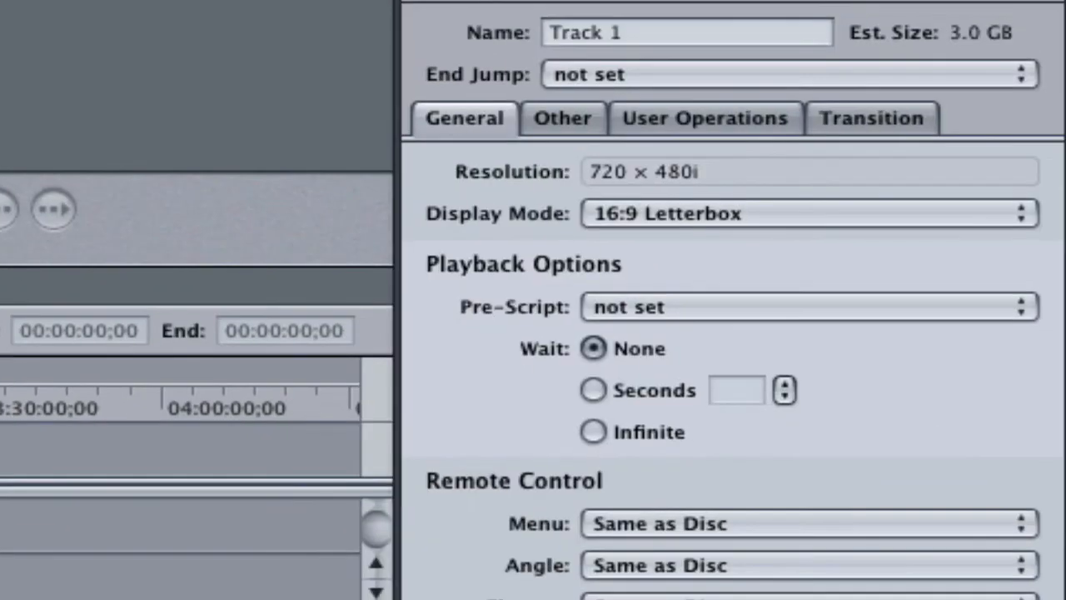
left_click(661, 213)
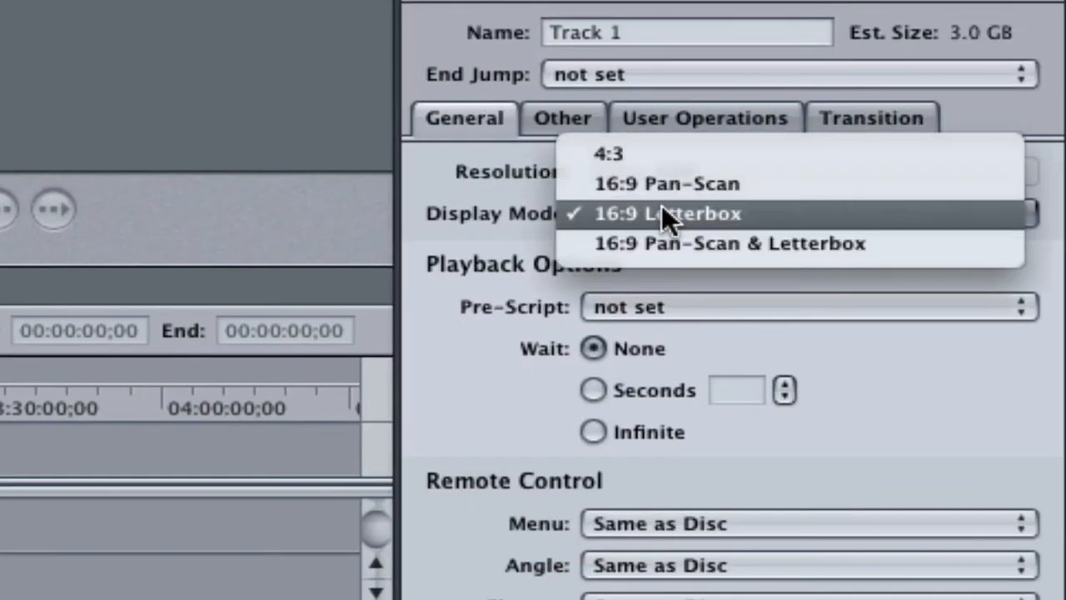
left_click(803, 213)
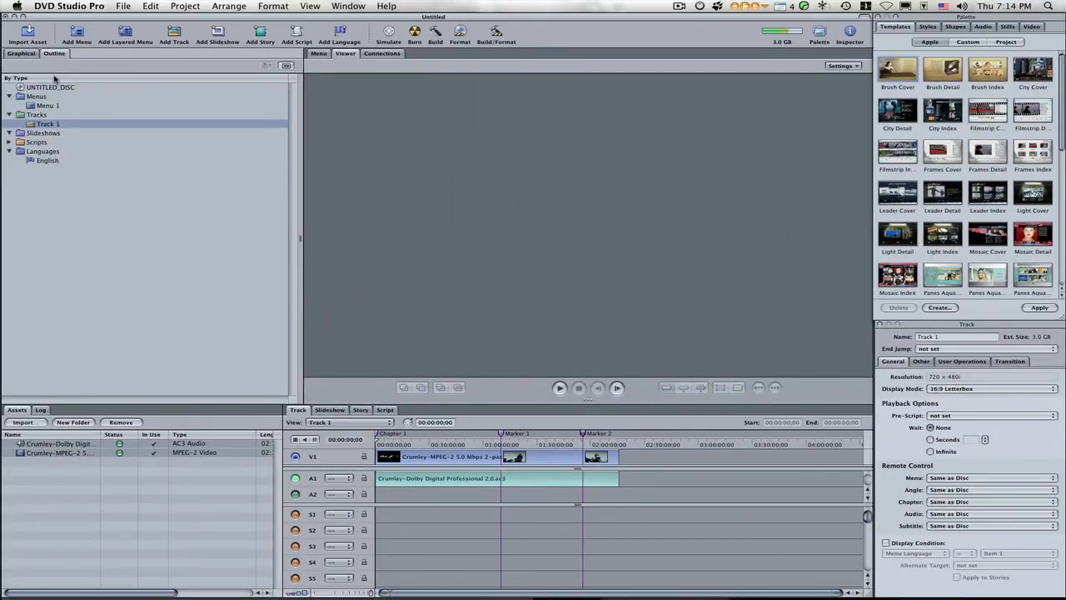
Set the disc's First Play to Track 1 and preview the disc in the Simulator.
left_click(53, 86)
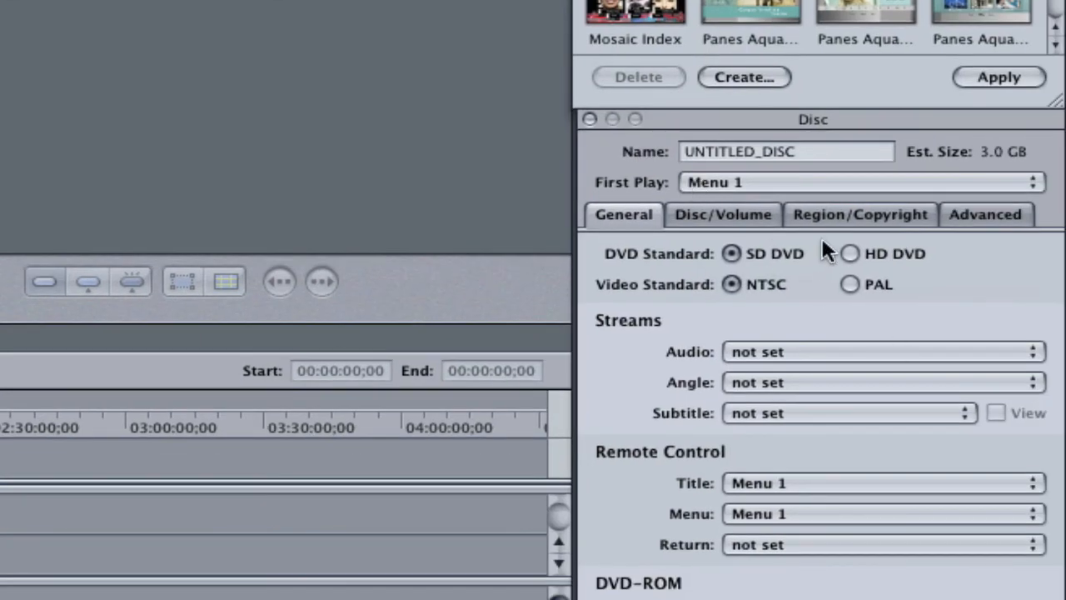
left_click(760, 183)
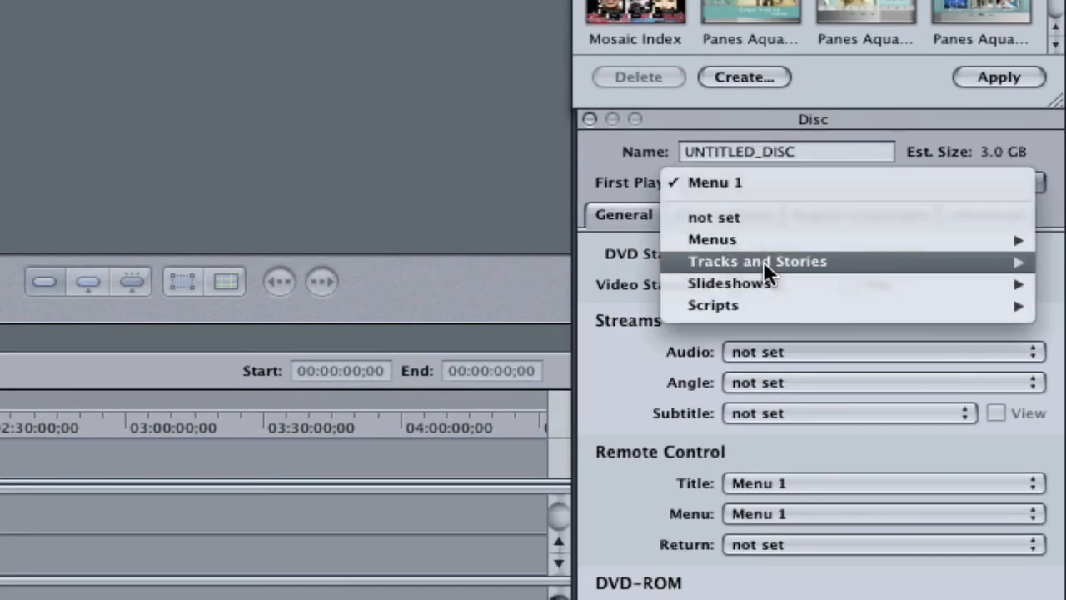
mouse_move(762, 261)
mouse_move(484, 262)
left_click(428, 261)
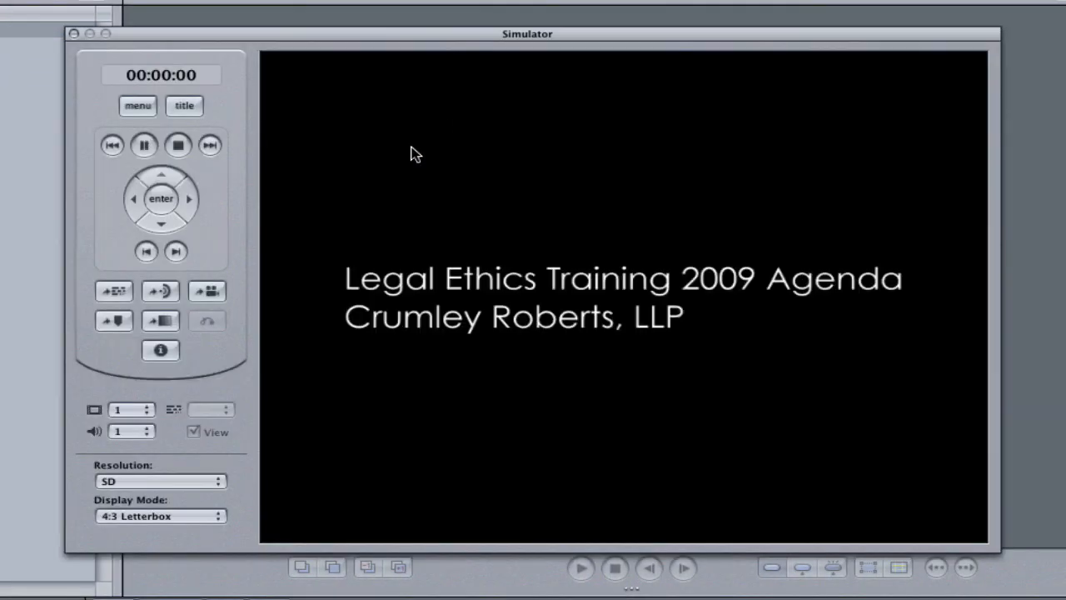
left_click(73, 34)
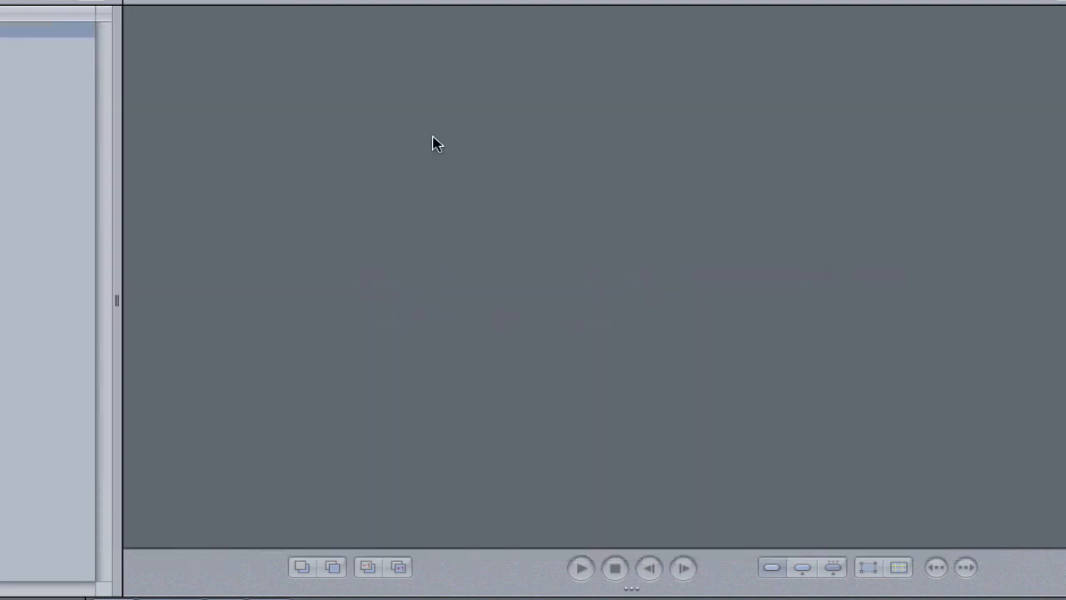